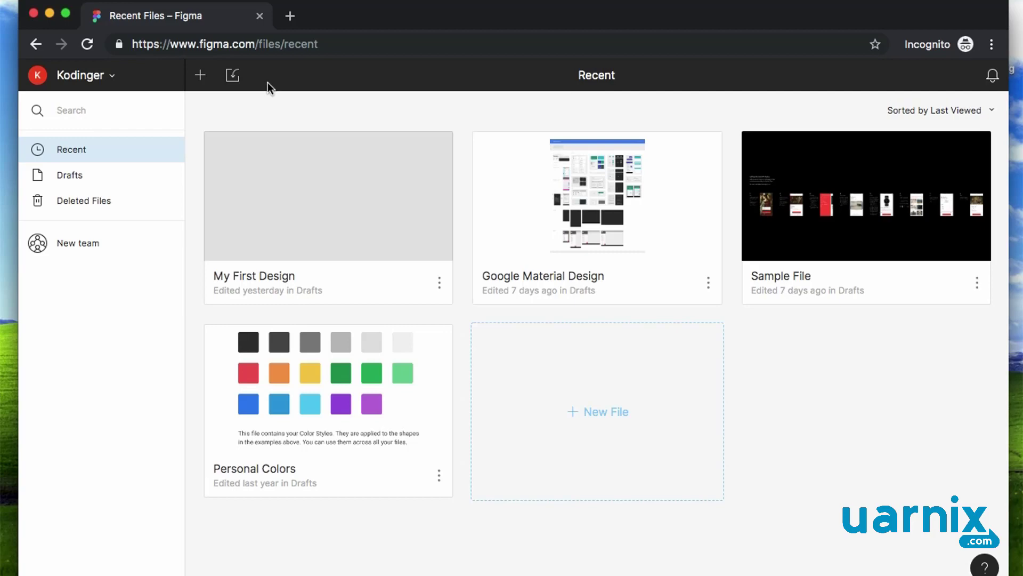
Begin a file import, browse to the Desktop, then cancel without choosing anything.
left_click(231, 75)
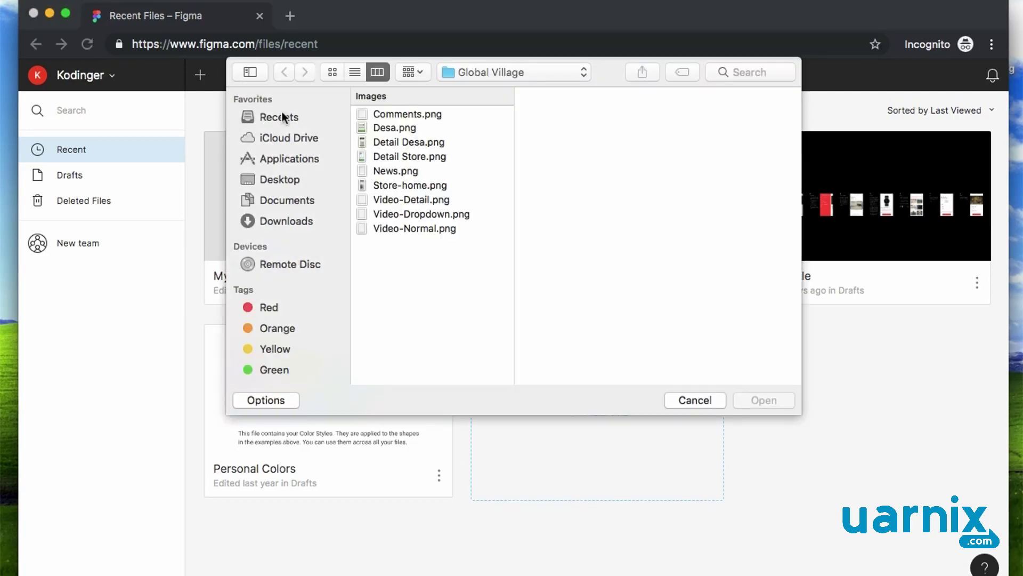
left_click(286, 193)
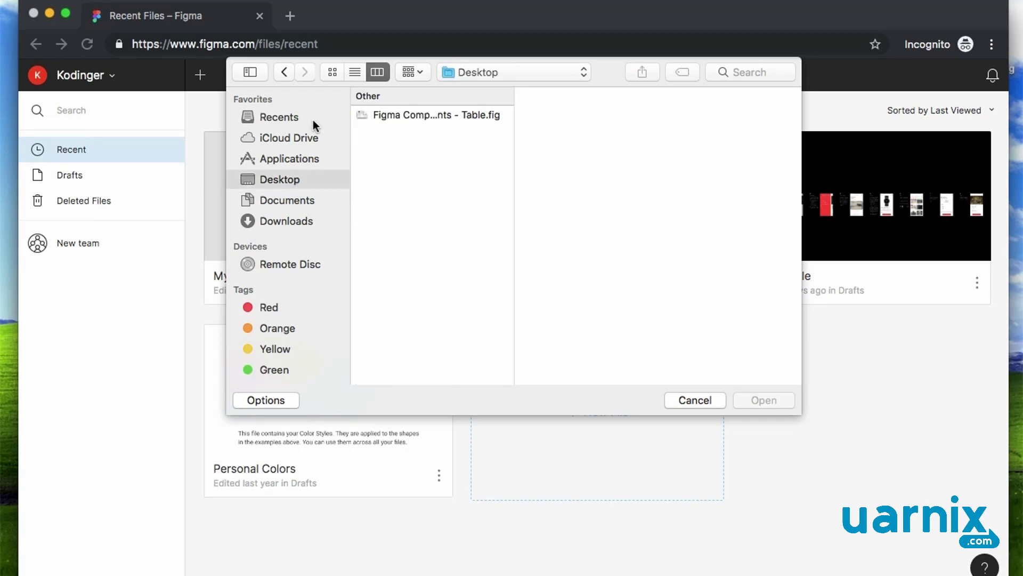
left_click(684, 399)
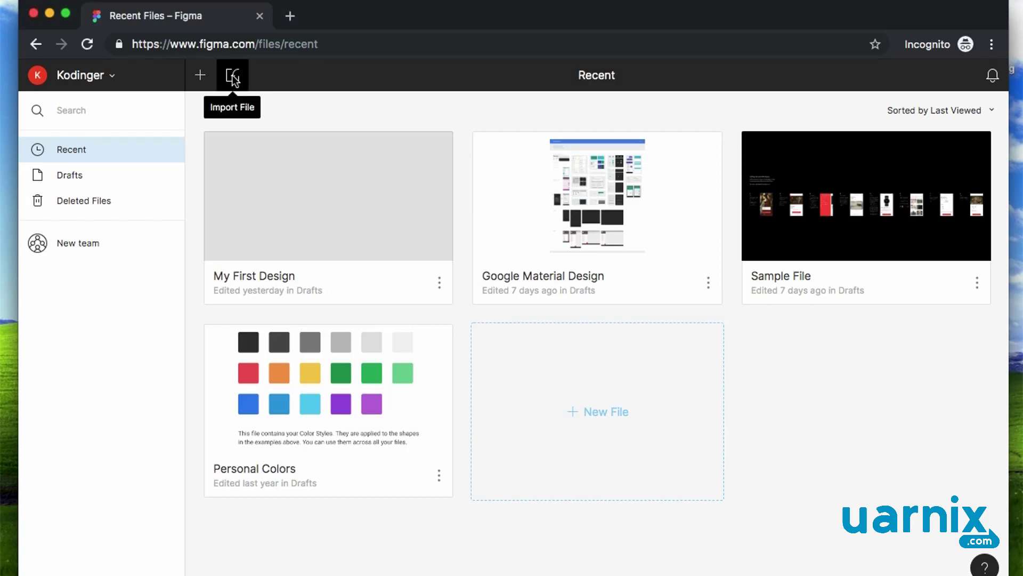
Pick Figma Components - Table.fig from the Desktop in the import dialog.
left_click(232, 75)
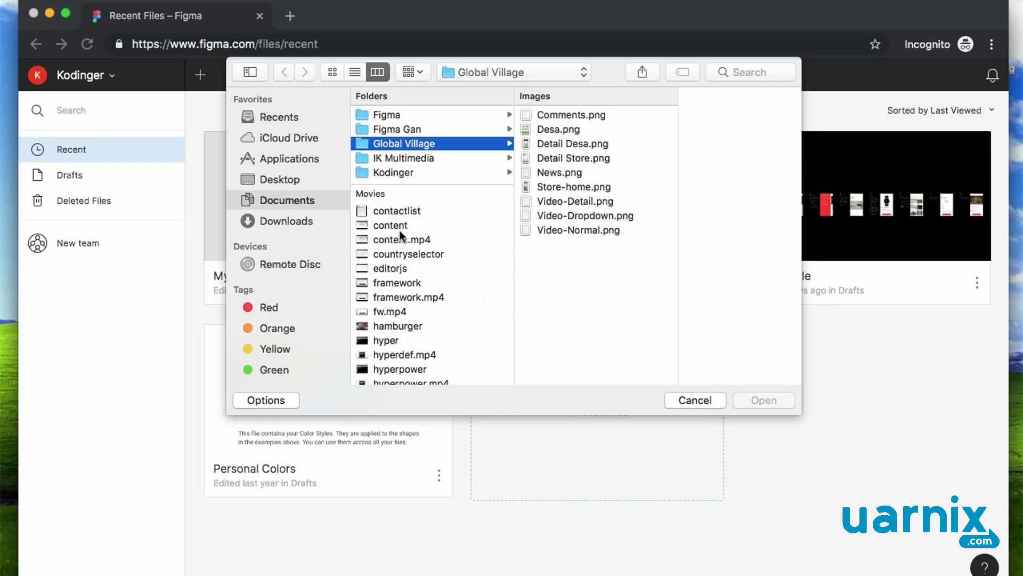
left_click(277, 178)
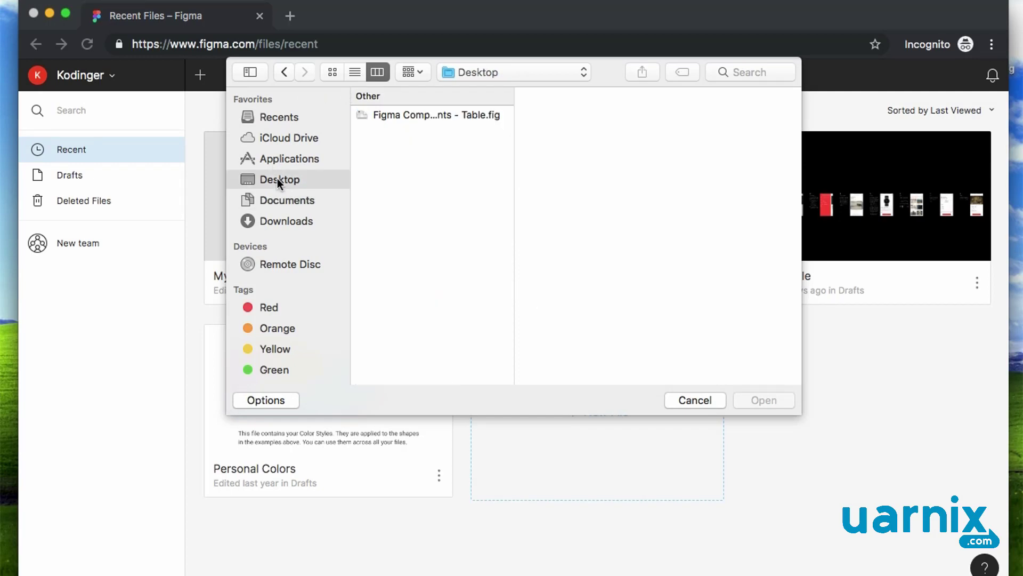
left_click(436, 116)
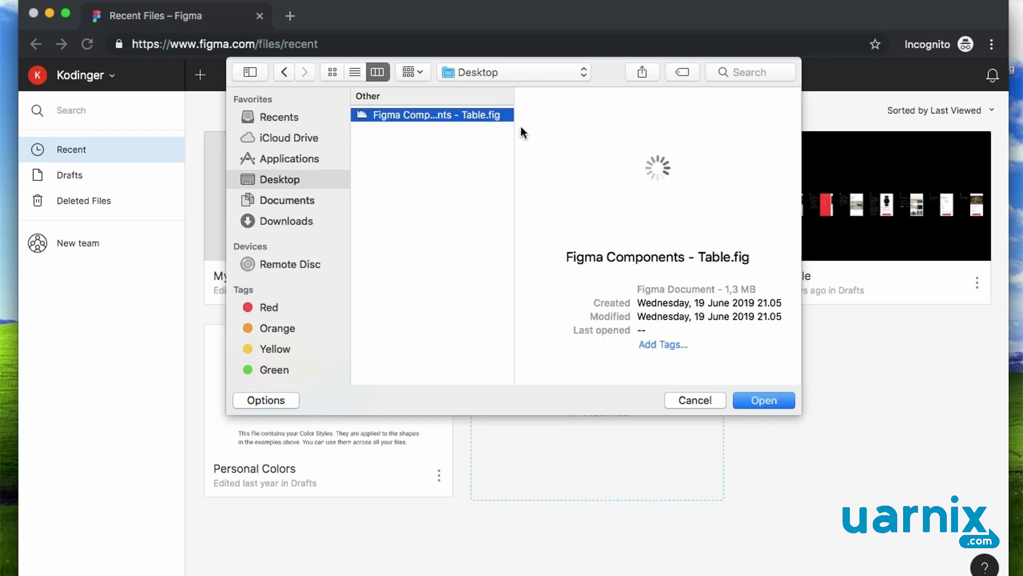
left_click_drag(514, 128, 581, 131)
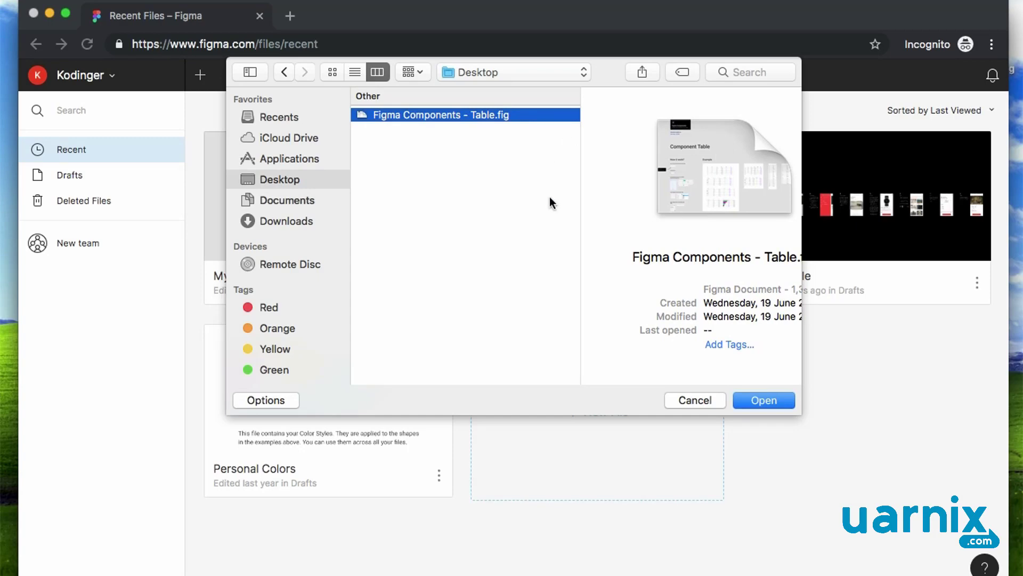
Import Figma Components - Table.fig into Drafts.
left_click(768, 400)
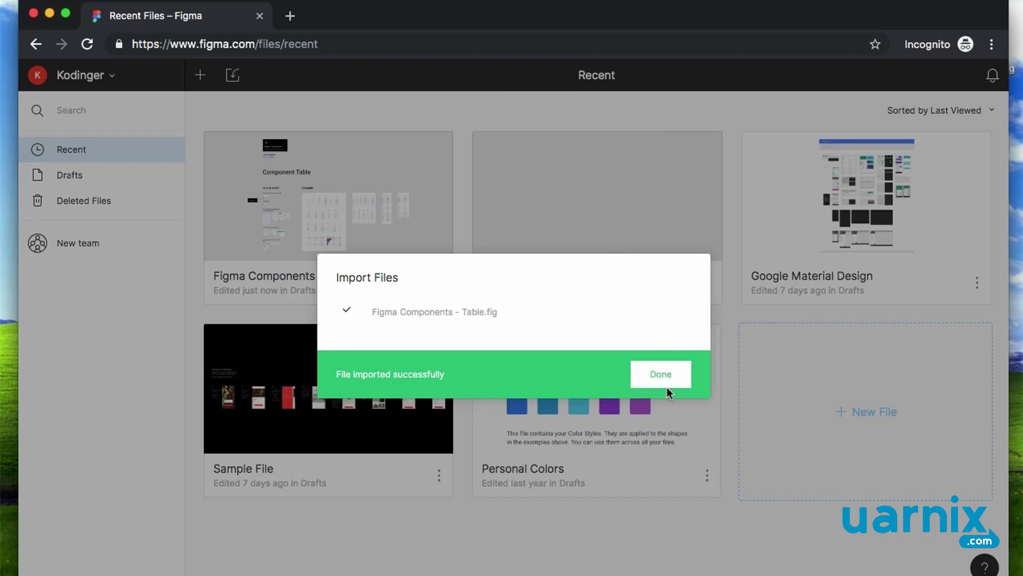
Dismiss the import success message and open the Figma Components - Table file from its card menu.
left_click(658, 375)
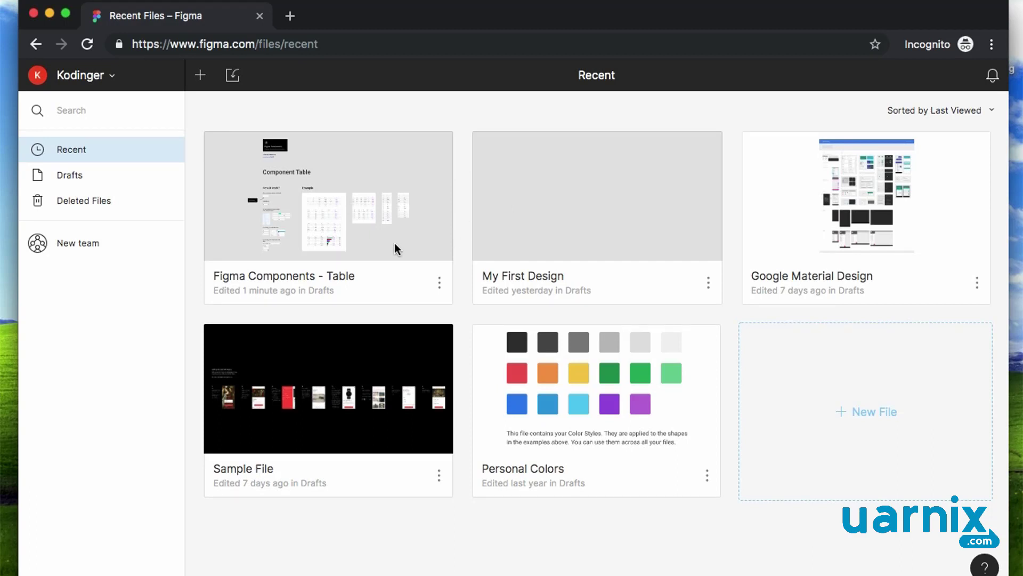
left_click(343, 200)
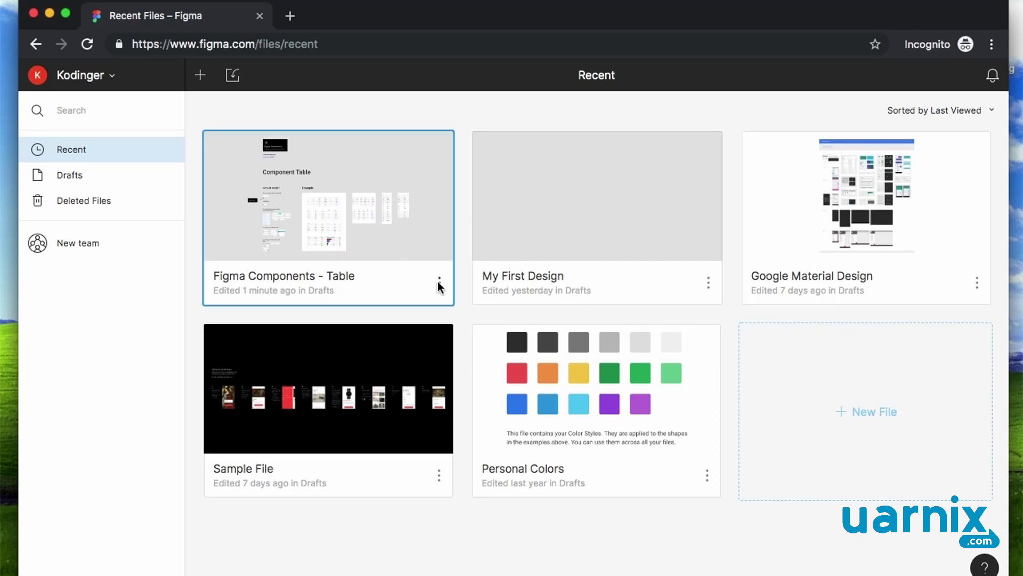
left_click(439, 283)
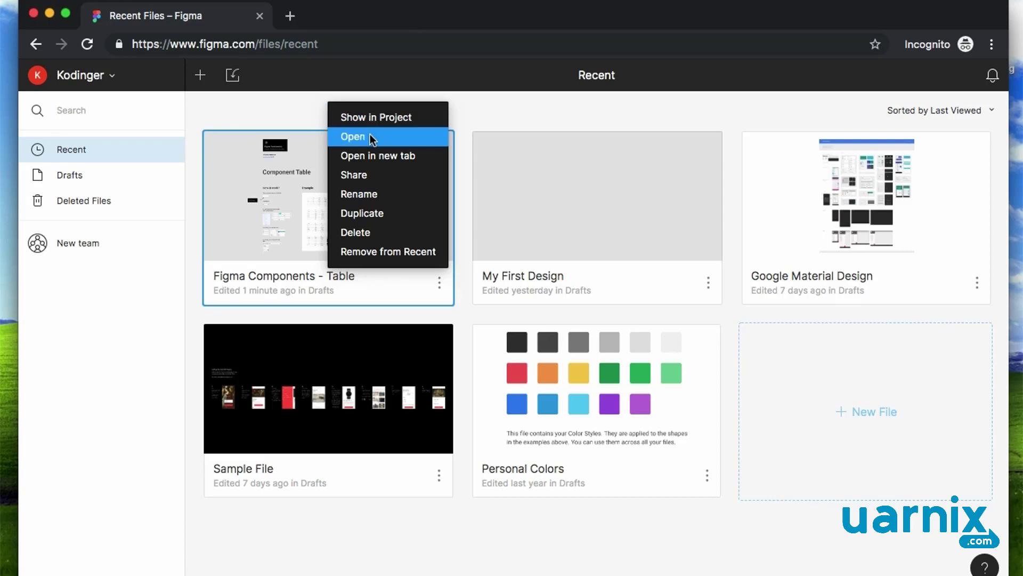
left_click(370, 135)
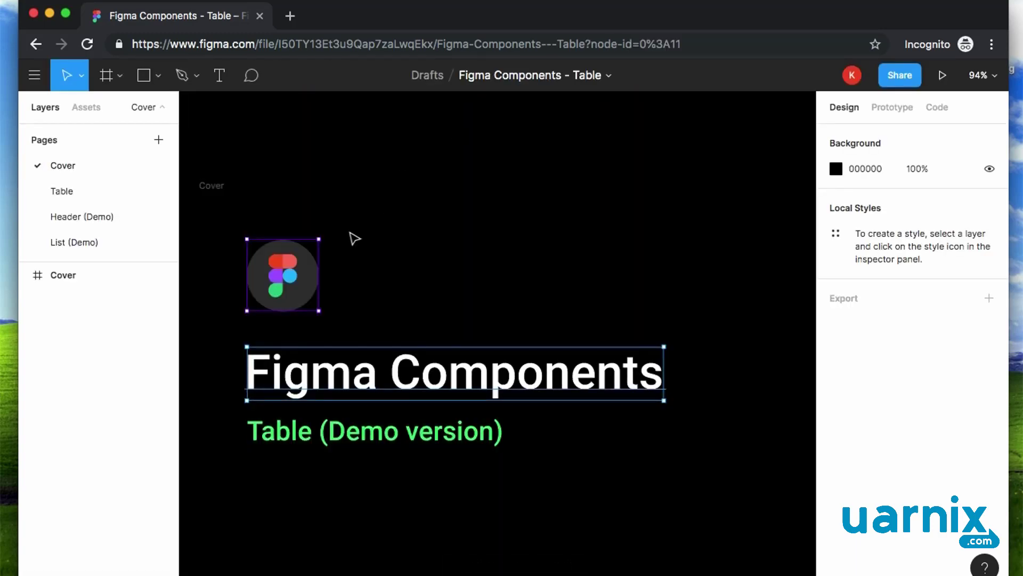
View the Table page, then the Header (Demo) page.
scroll(328, 243, "down", 3)
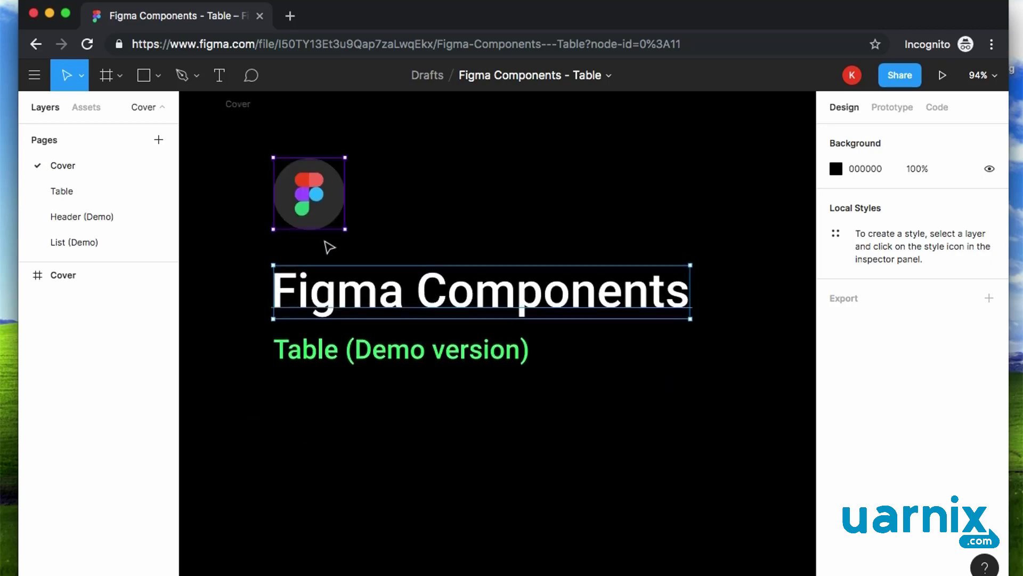
scroll(373, 266, "up", 2)
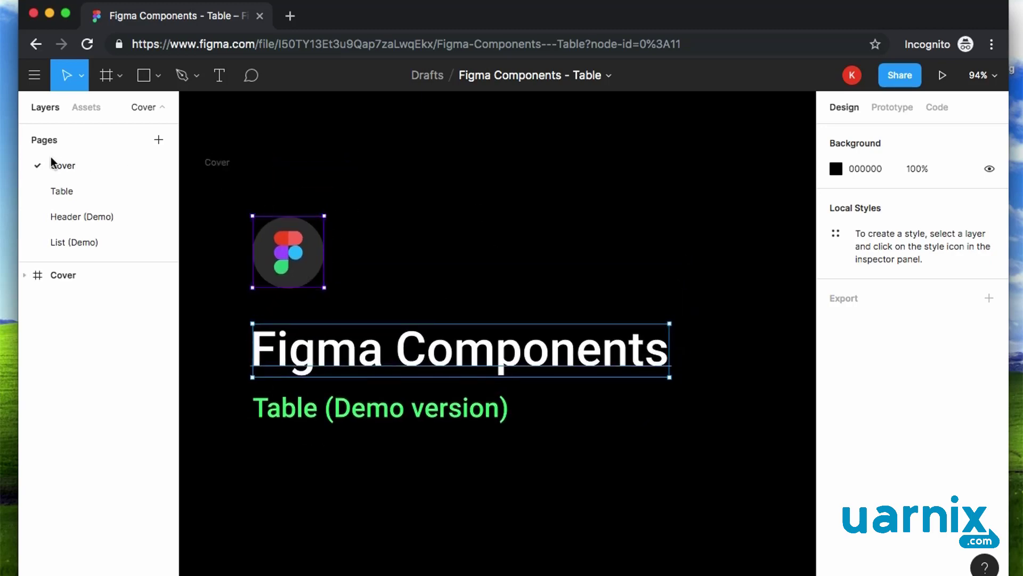
left_click(50, 188)
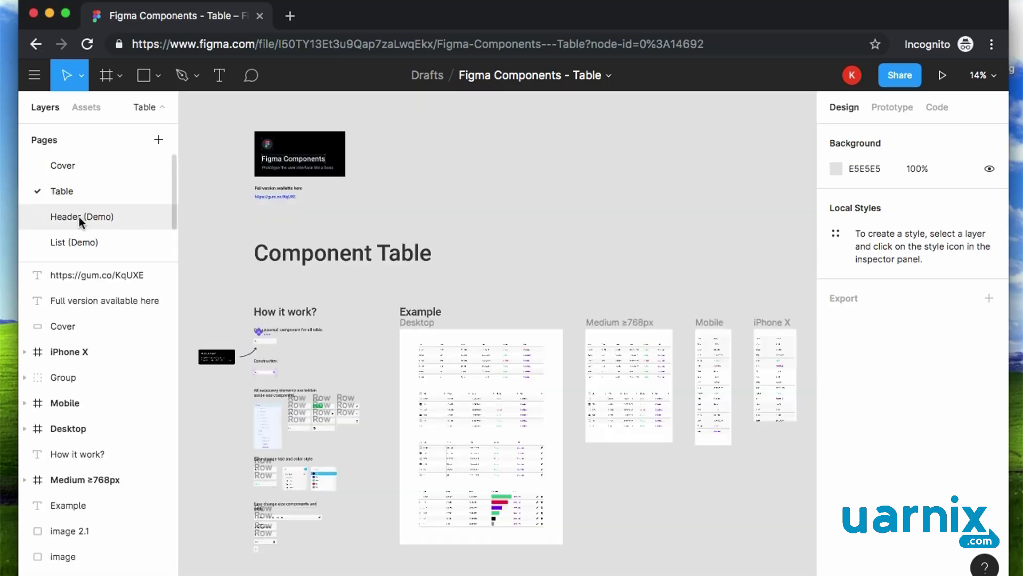
left_click(79, 216)
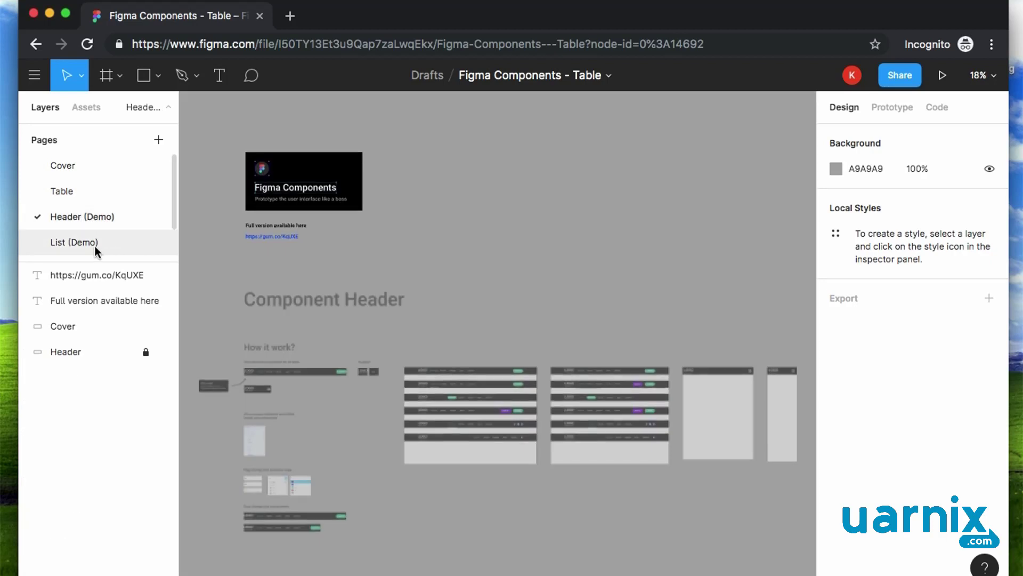